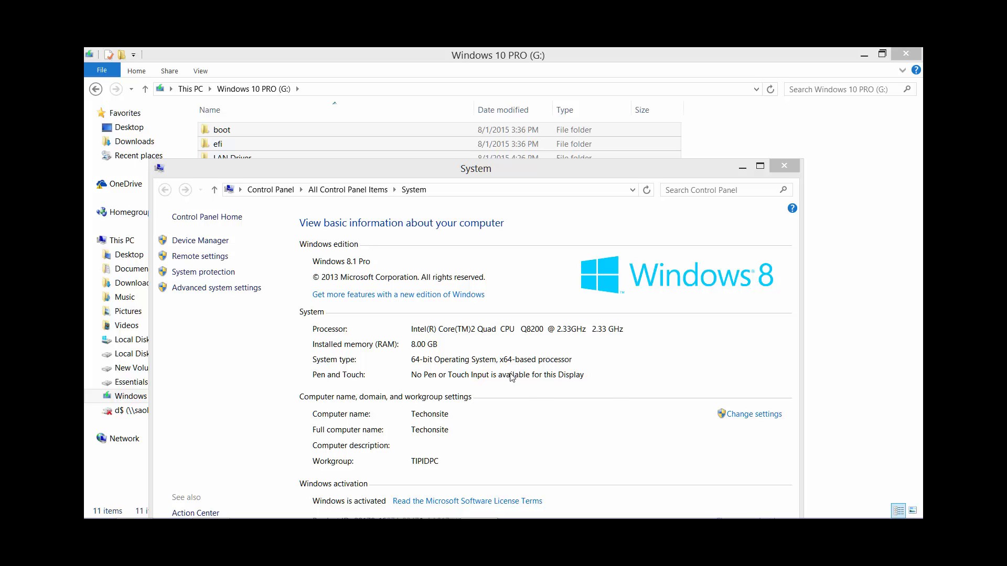
# Step: Review Microsoft's Download Windows 10 page down to the 32-bit and 64-bit tool downloads, and minimize the browser
pyautogui.moveTo(356, 508)
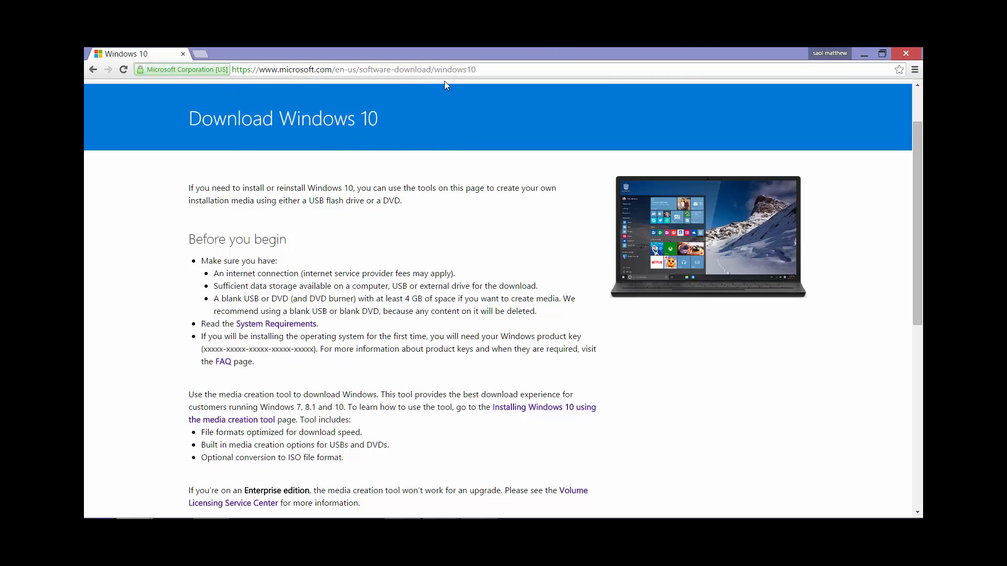
pyautogui.scroll(-3, 432, 227)
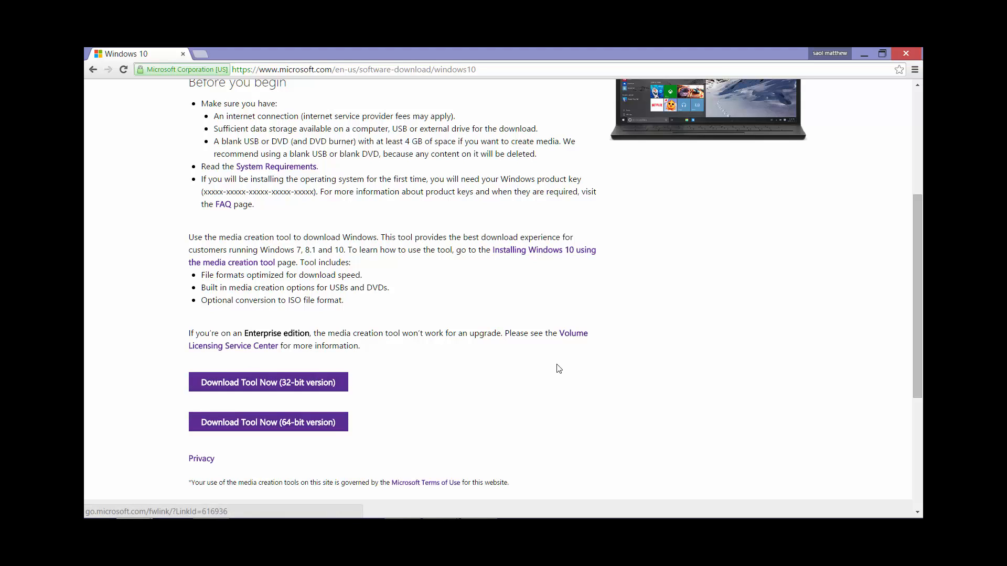
pyautogui.click(861, 53)
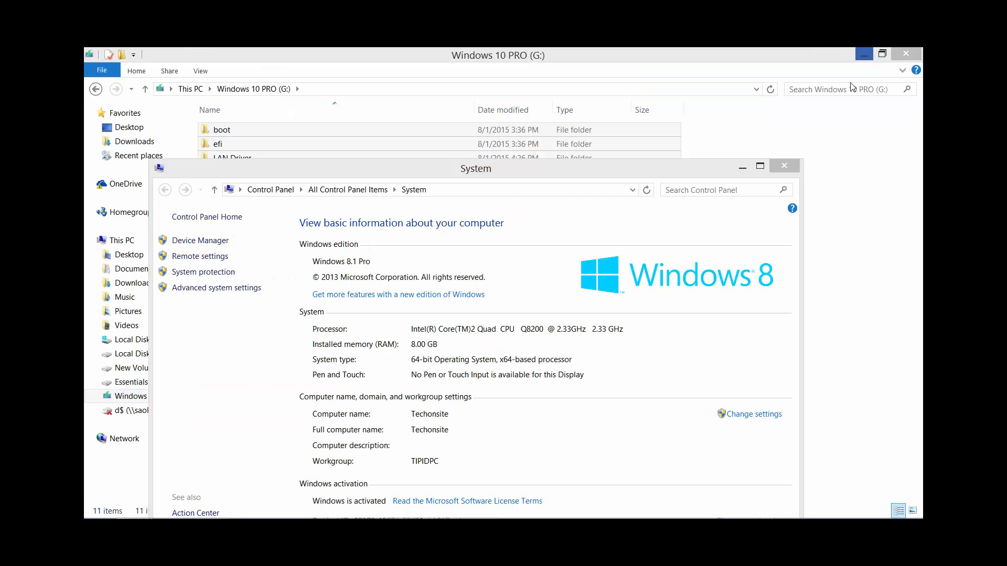
# Step: Check the combined size of all files and folders on the Windows 10 PRO (G:) drive in their properties
pyautogui.click(775, 143)
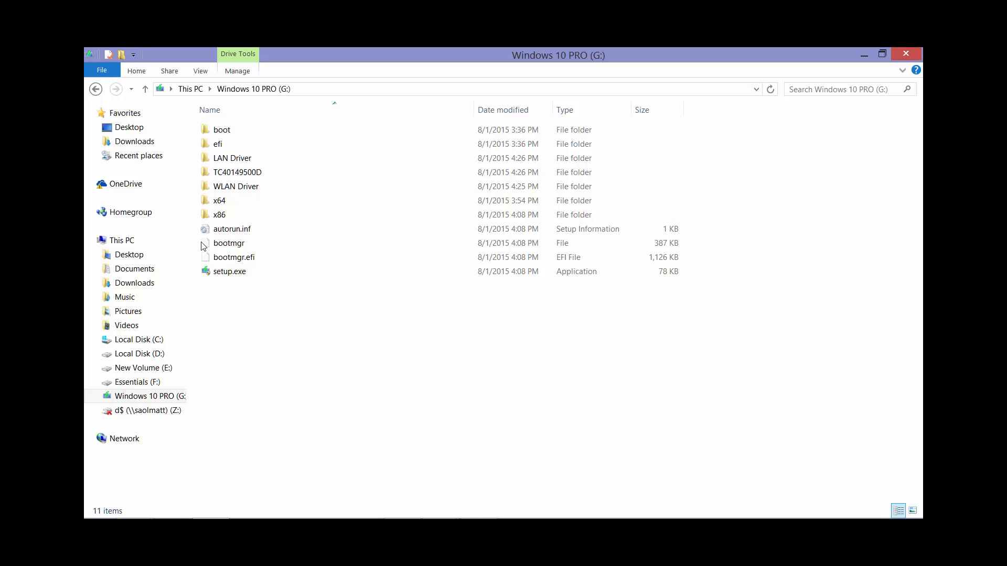
pyautogui.moveTo(355, 422); pyautogui.dragTo(196, 113)
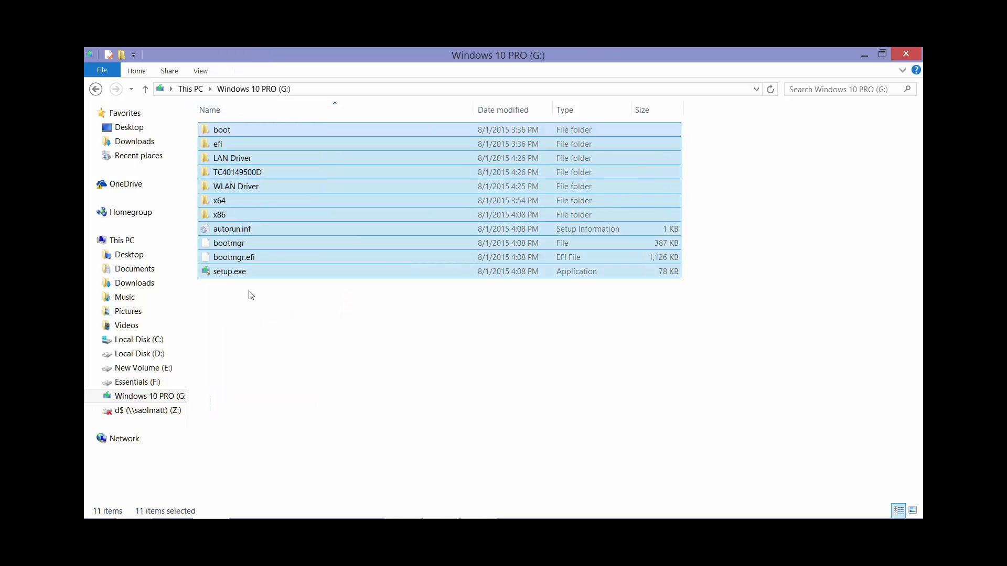
pyautogui.rightClick(266, 247)
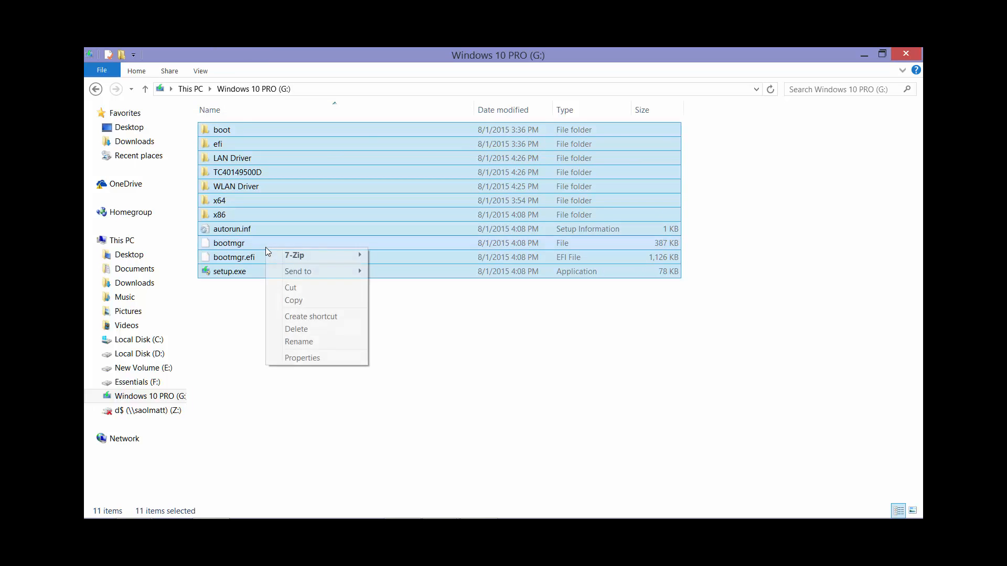
pyautogui.click(298, 359)
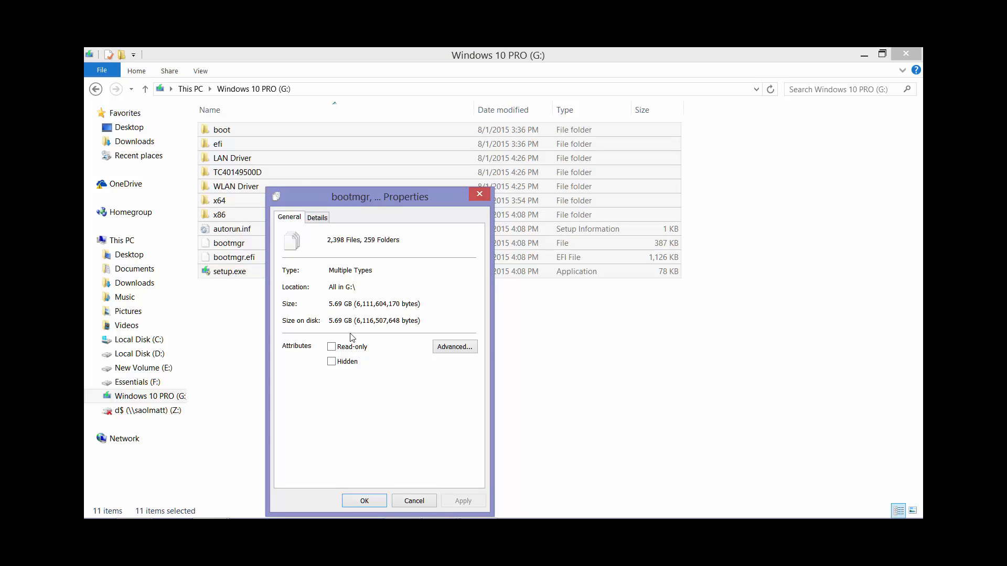
pyautogui.click(401, 501)
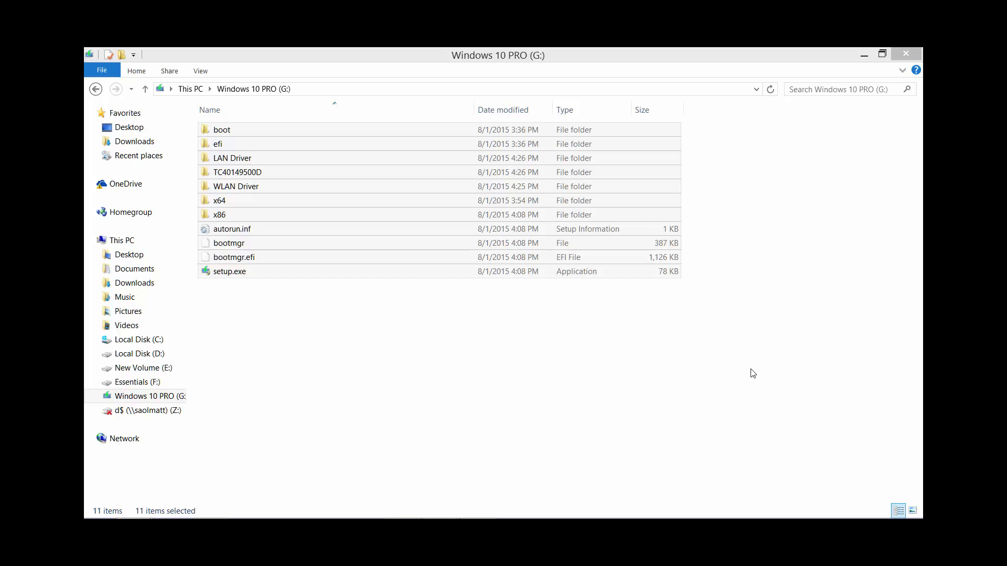
# Step: Launch setup.exe from the Windows 10 PRO (G:) drive and accept the license terms
pyautogui.click(246, 274)
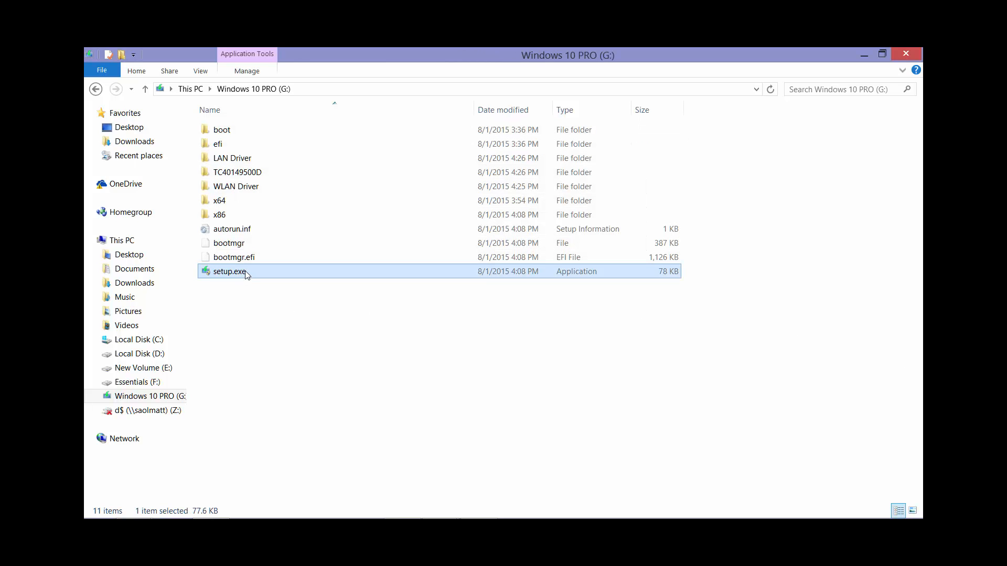
pyautogui.doubleClick(245, 272)
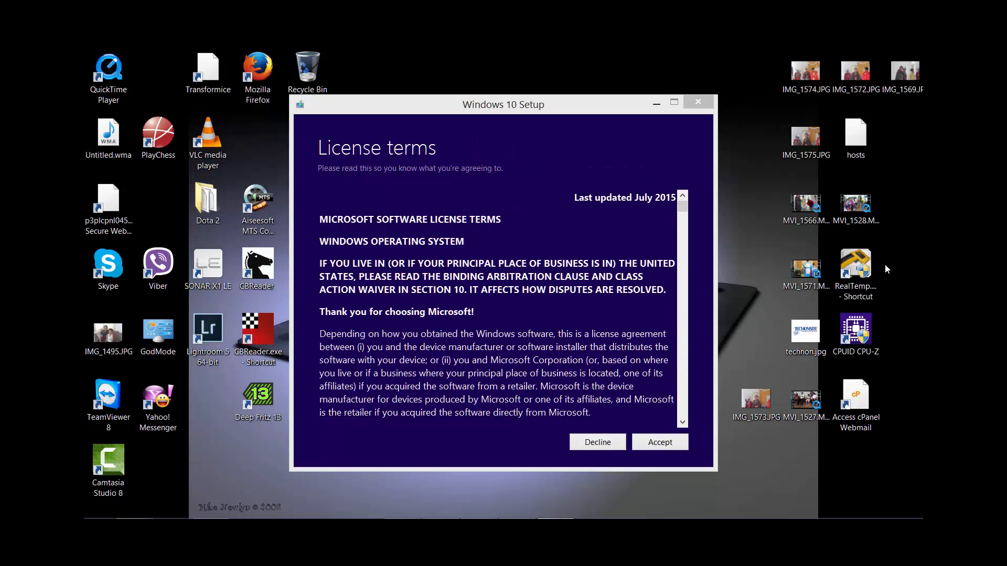
pyautogui.click(667, 447)
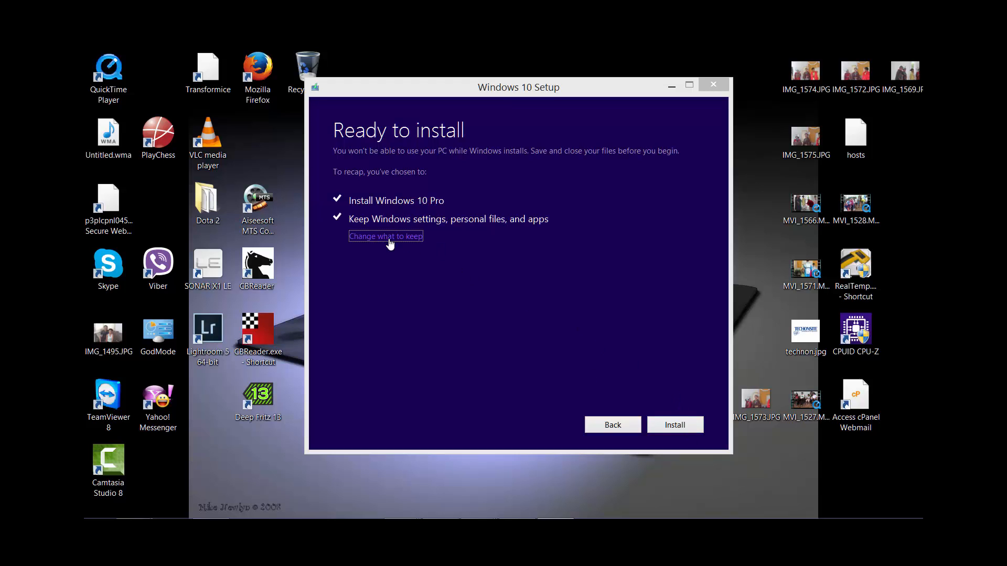
# Step: Review the options for what to keep and continue with personal files, apps, and Windows settings kept
pyautogui.click(389, 241)
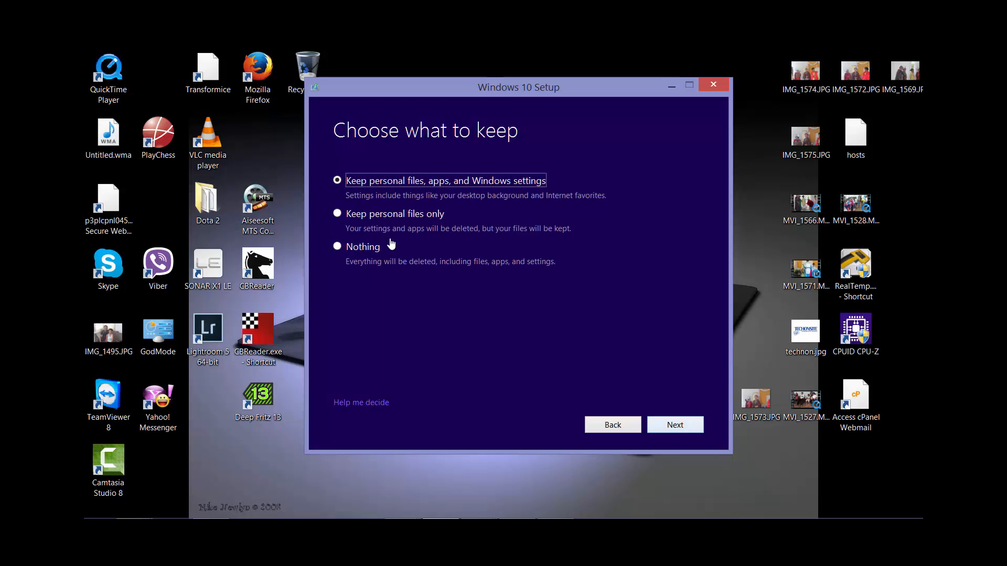
pyautogui.press('Return')
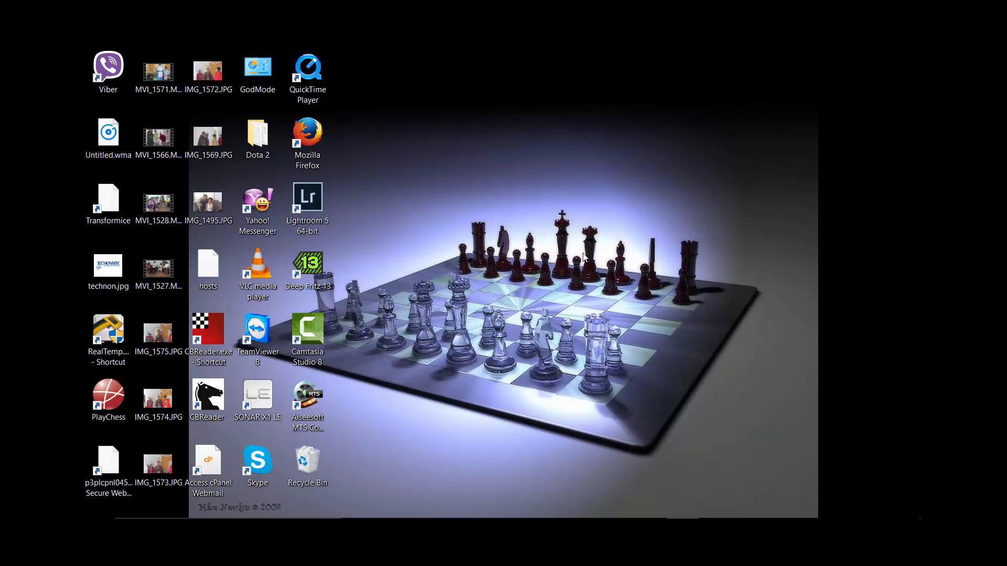
# Step: Open the Start menu and view its power options
pyautogui.moveTo(265, 513)
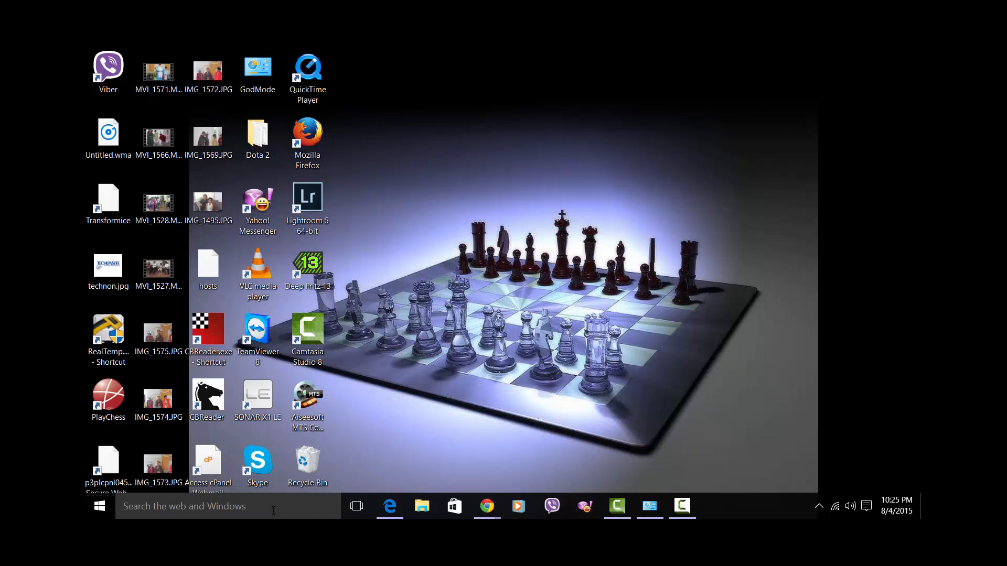
pyautogui.click(99, 507)
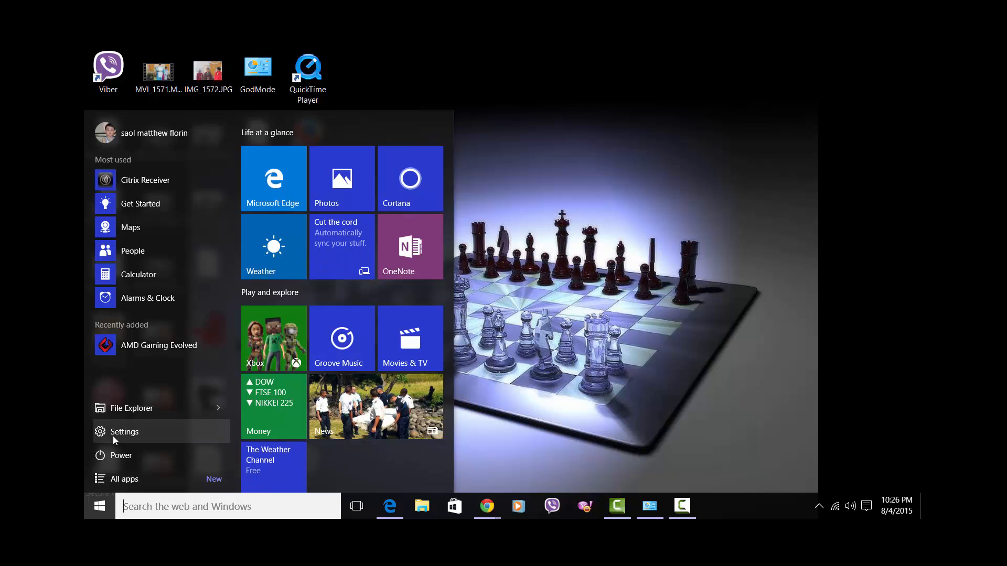
pyautogui.click(112, 458)
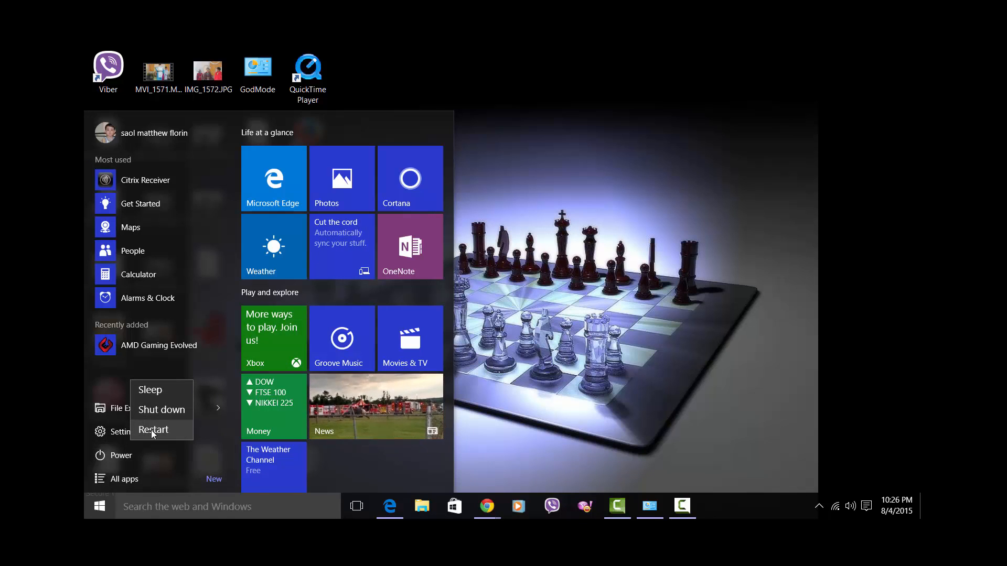
# Step: Browse the full list of installed apps and view the Microsoft Edge tile's options without changing them
pyautogui.click(126, 482)
pyautogui.click(124, 481)
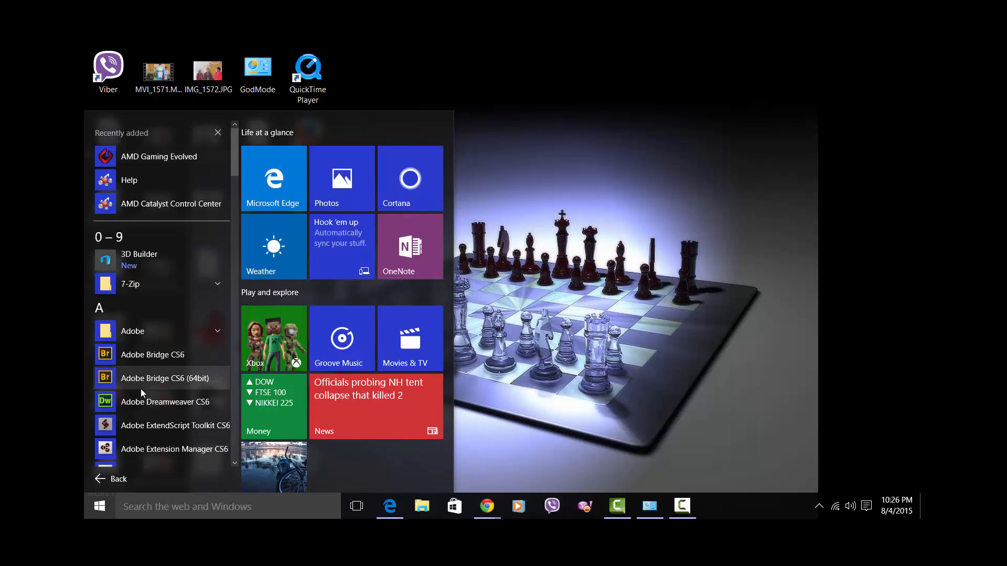
pyautogui.scroll(-5, 140, 389)
pyautogui.scroll(-4, 141, 391)
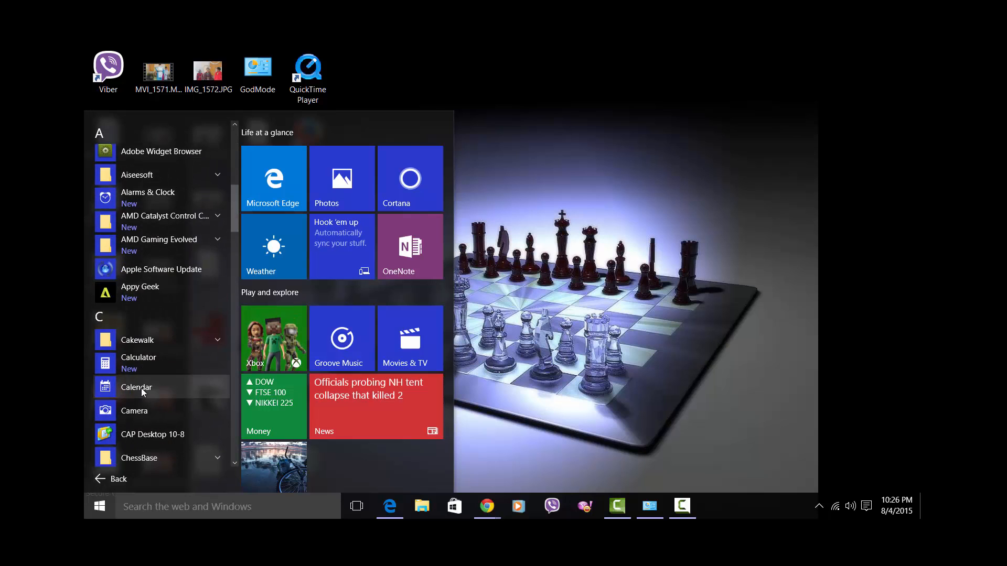
pyautogui.scroll(5, 140, 390)
pyautogui.scroll(10, 140, 388)
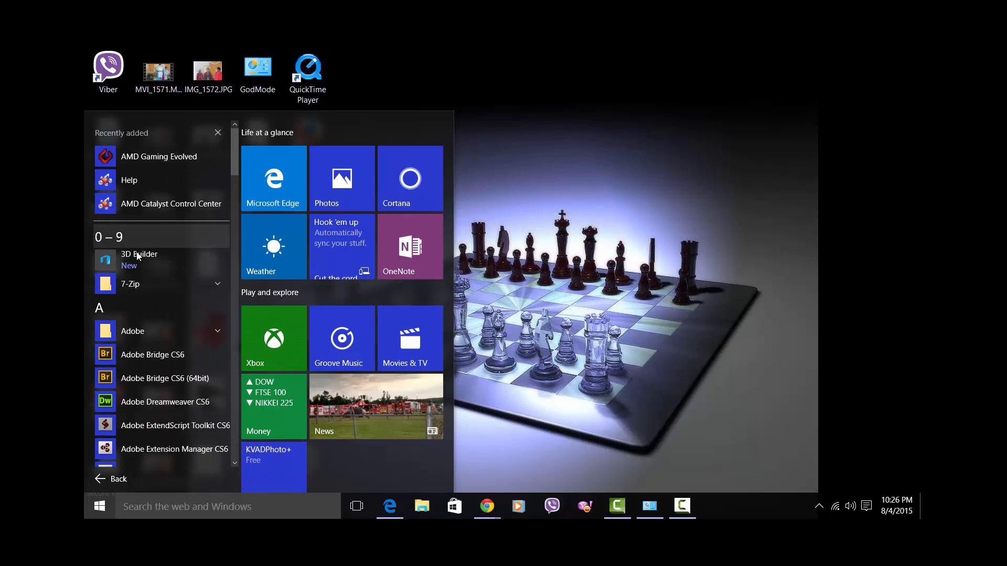
pyautogui.scroll(-3, 137, 309)
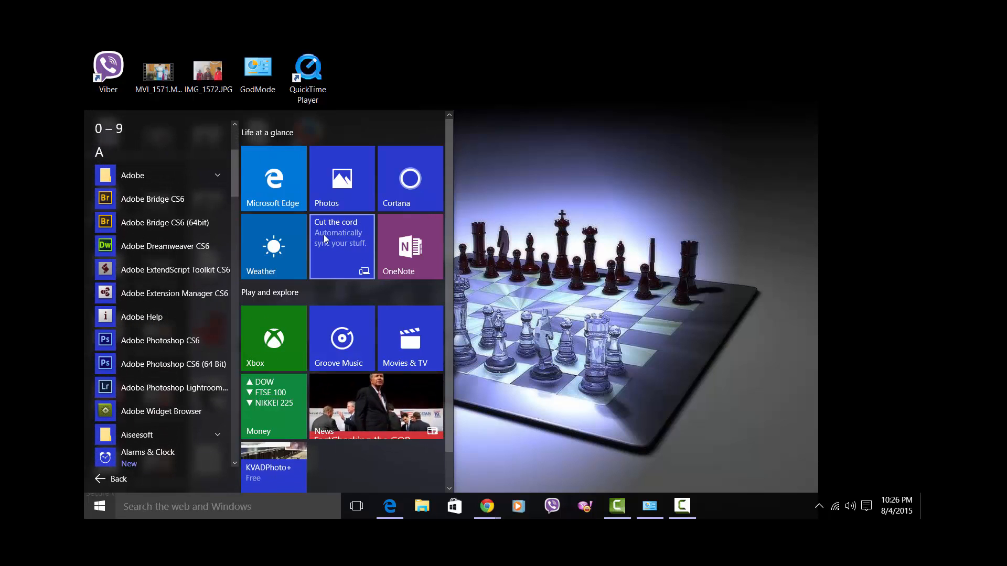
pyautogui.rightClick(278, 173)
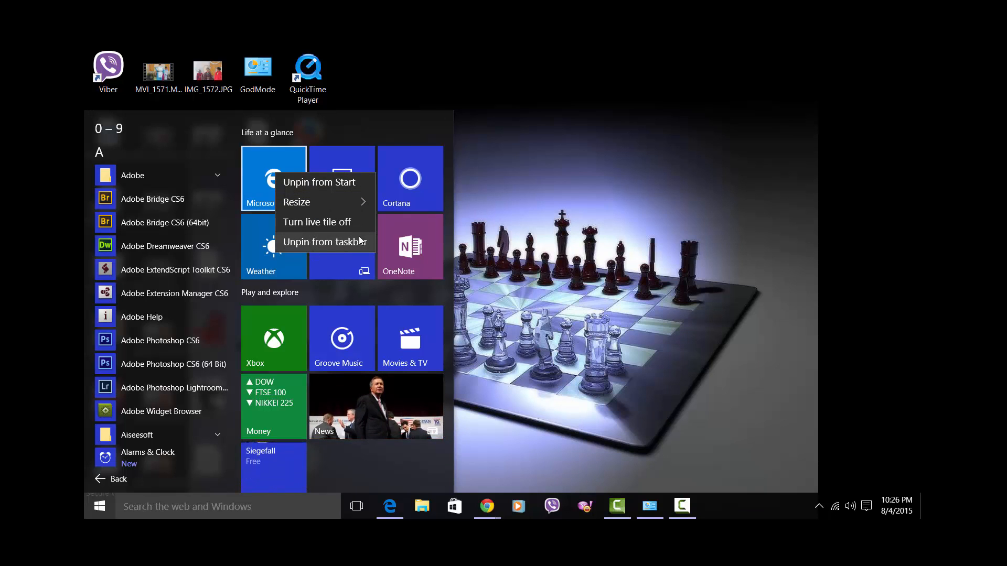
pyautogui.click(512, 144)
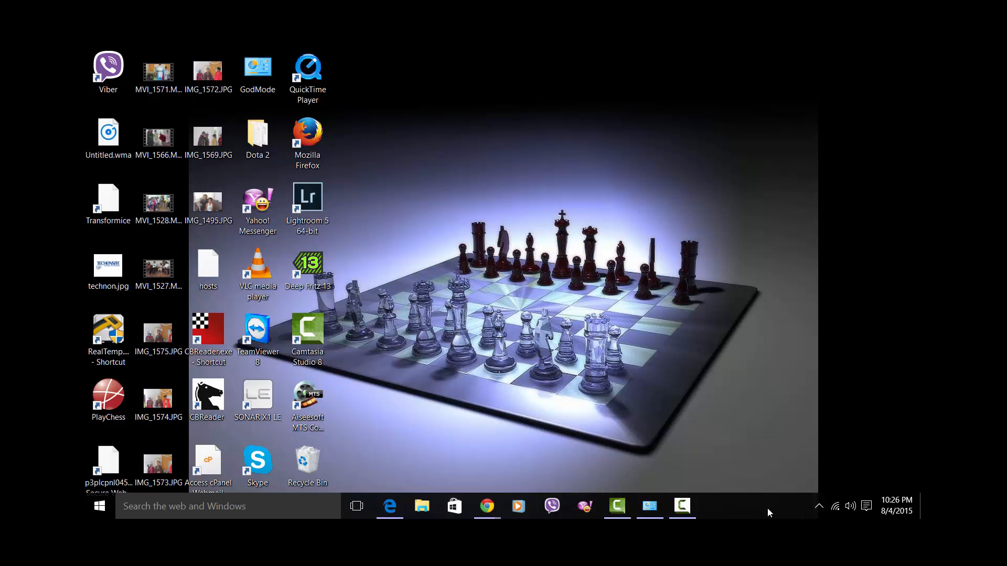
# Step: Search Windows for "update"
pyautogui.click(270, 508)
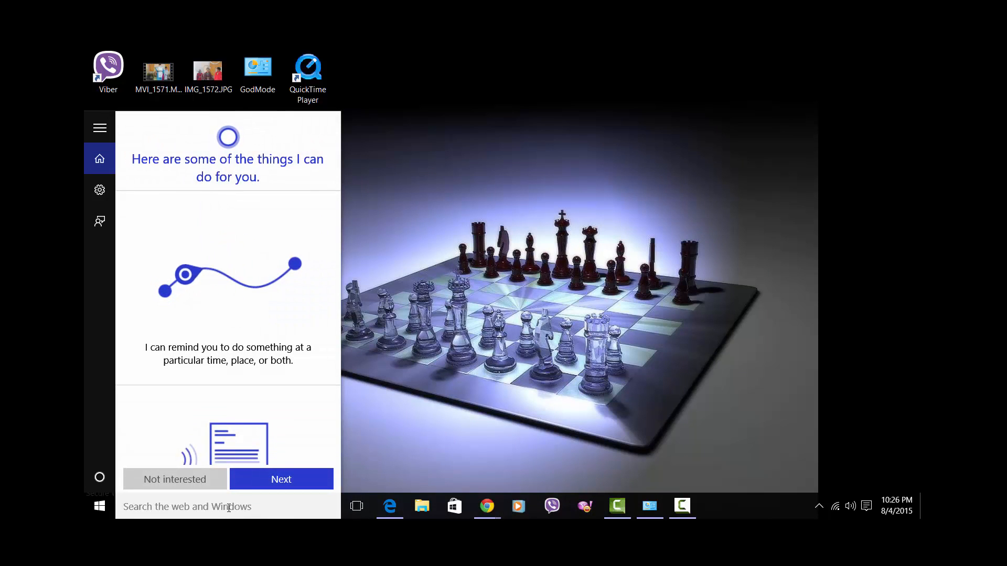
pyautogui.write('up[d')
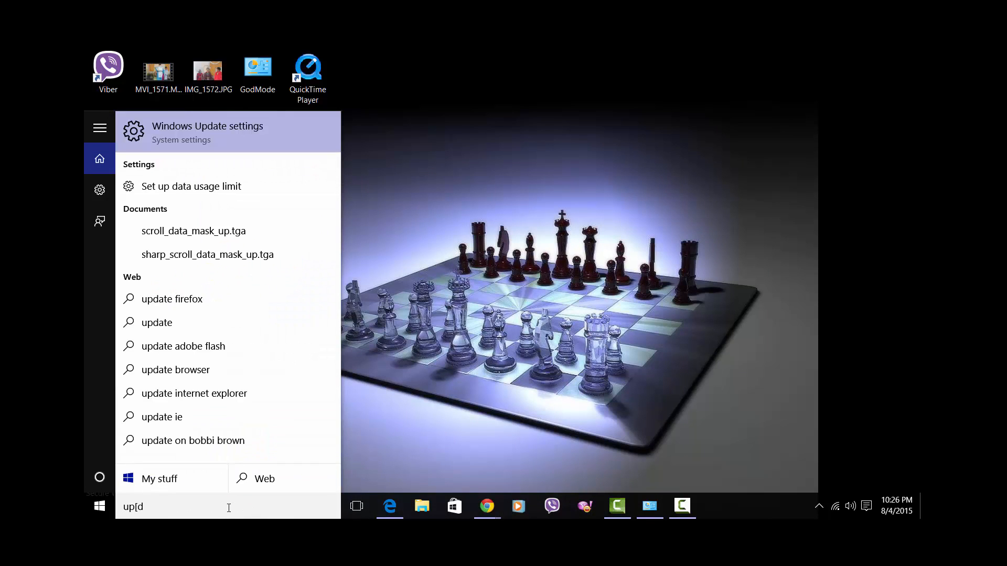
pyautogui.write('date')
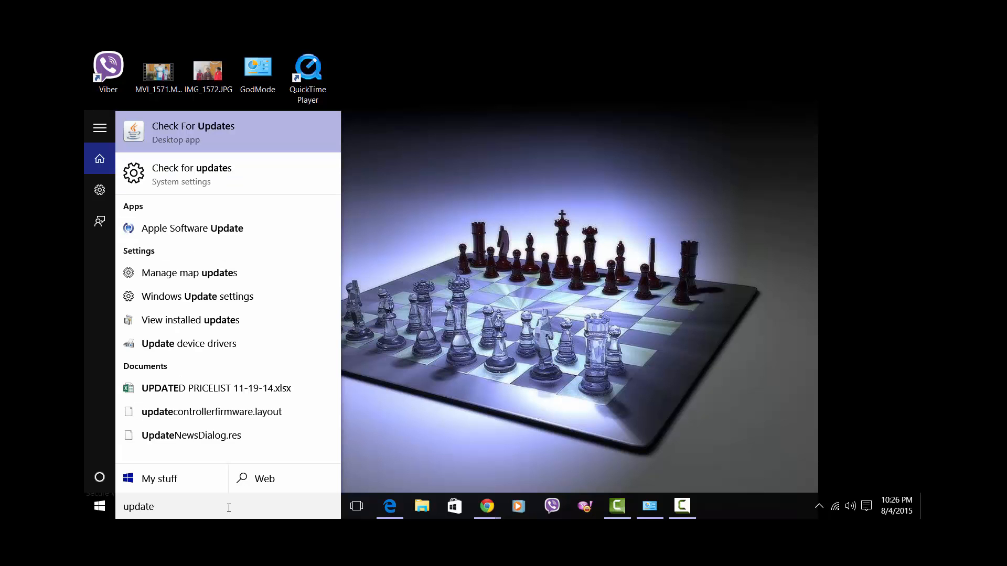
# Step: Reopen the Start menu, view the search home with its popular news, and return to the desktop
pyautogui.click(99, 507)
pyautogui.click(99, 507)
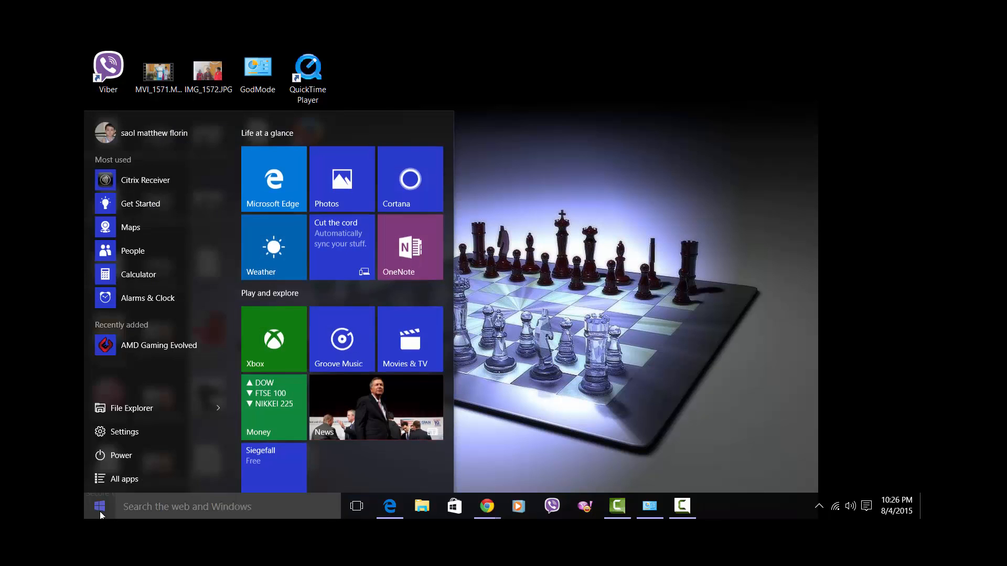
pyautogui.click(99, 506)
pyautogui.click(100, 507)
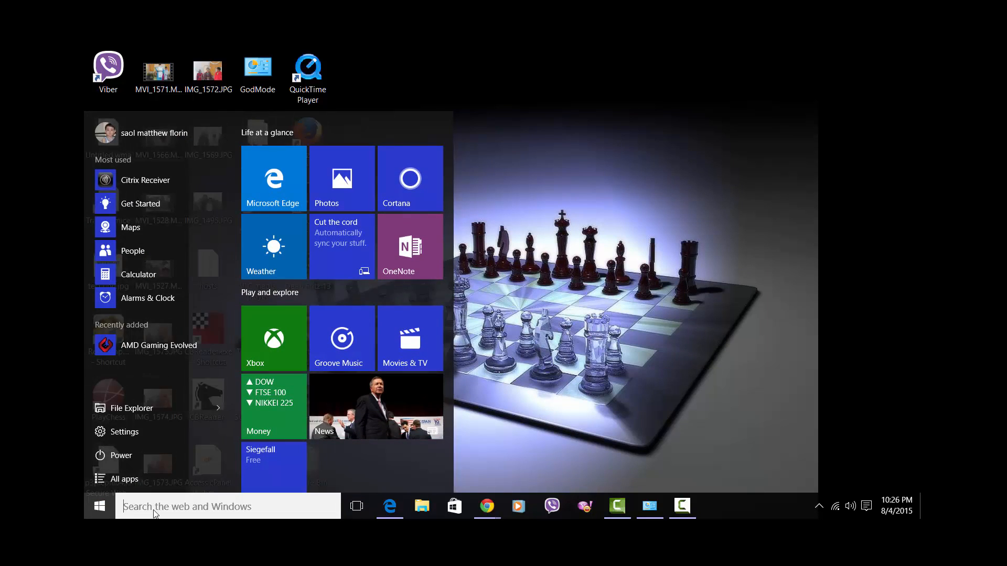
pyautogui.click(156, 508)
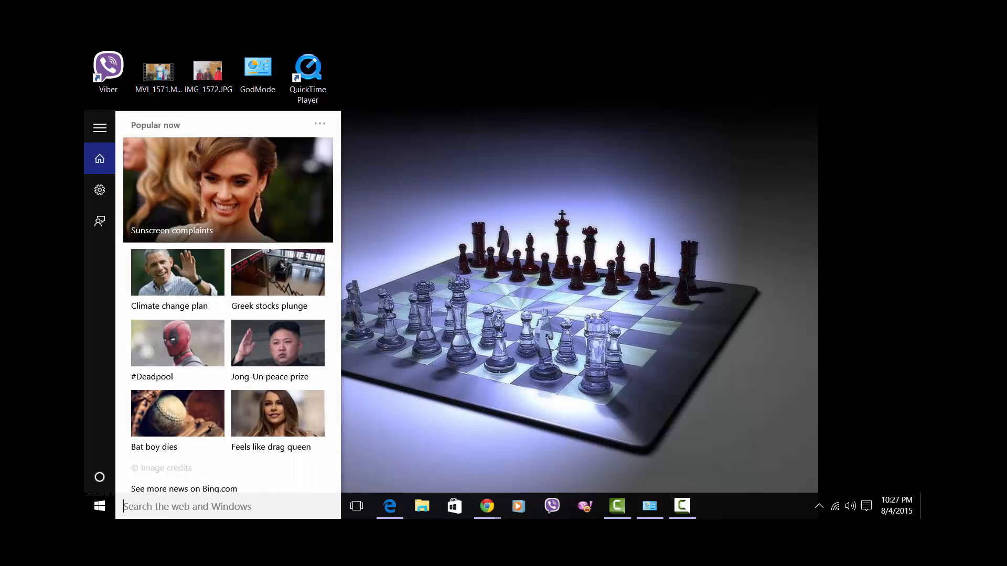
pyautogui.click(765, 518)
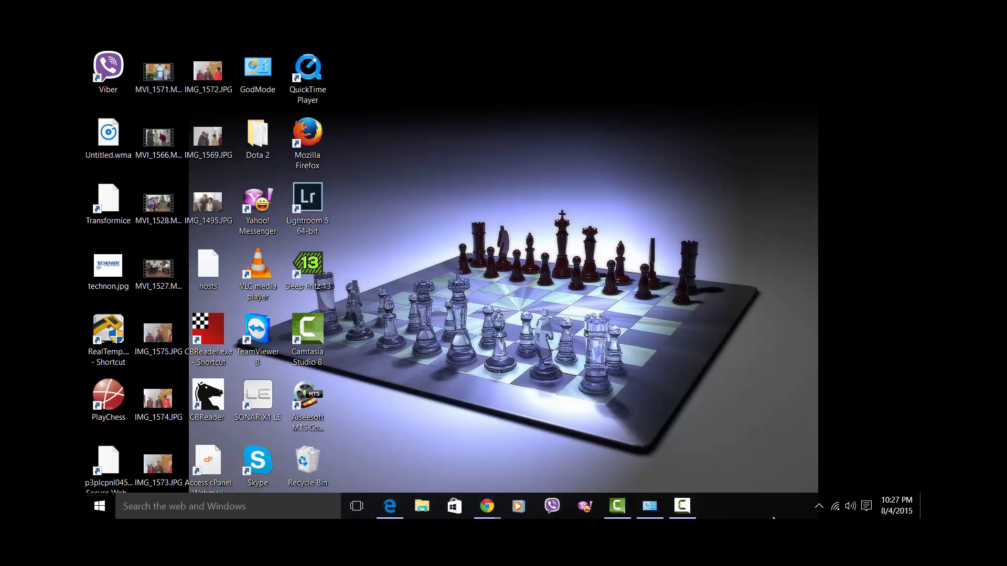
# Step: View the calendar, the hidden notification icons and the Action Center, and return to the desktop
pyautogui.click(890, 506)
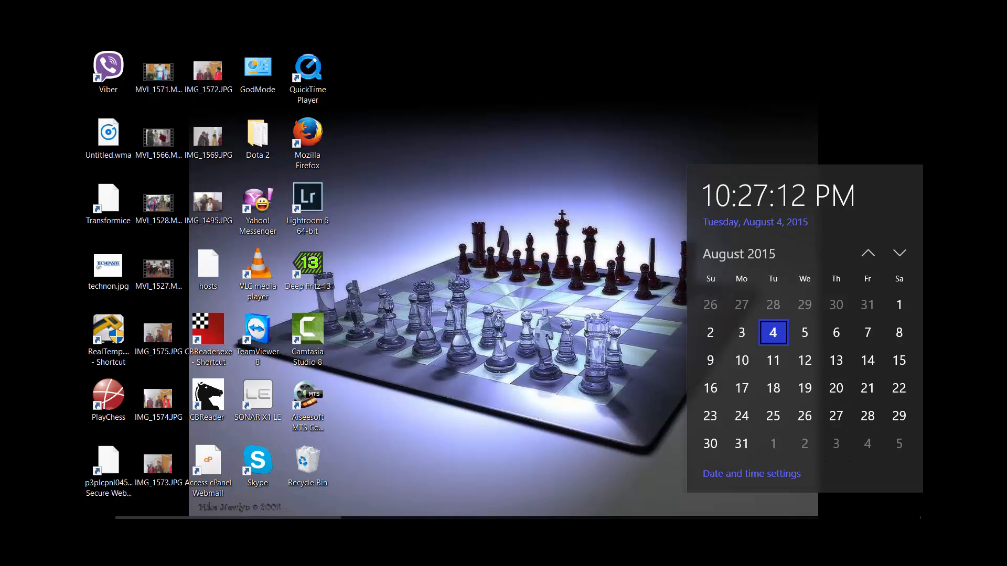
pyautogui.click(817, 510)
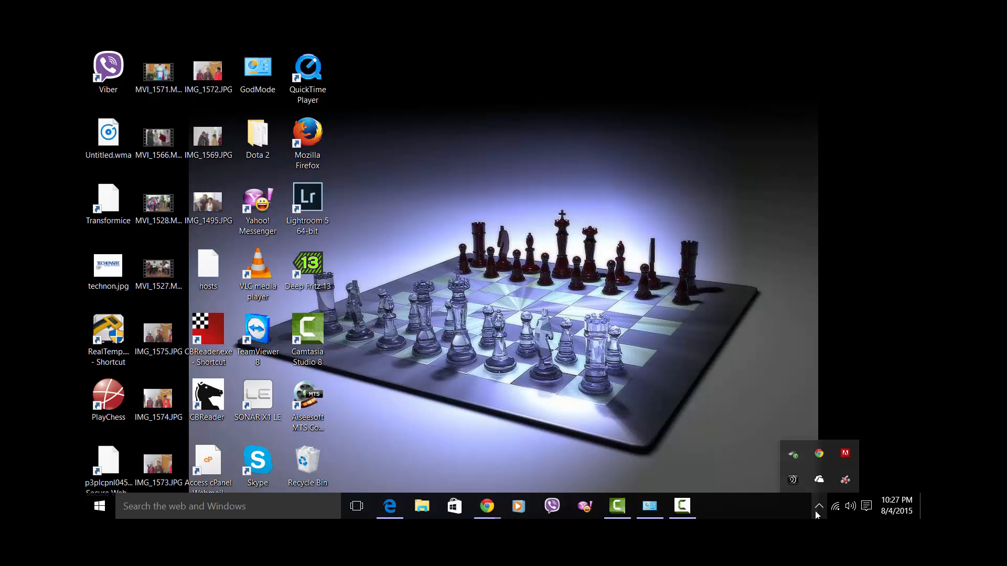
pyautogui.click(864, 507)
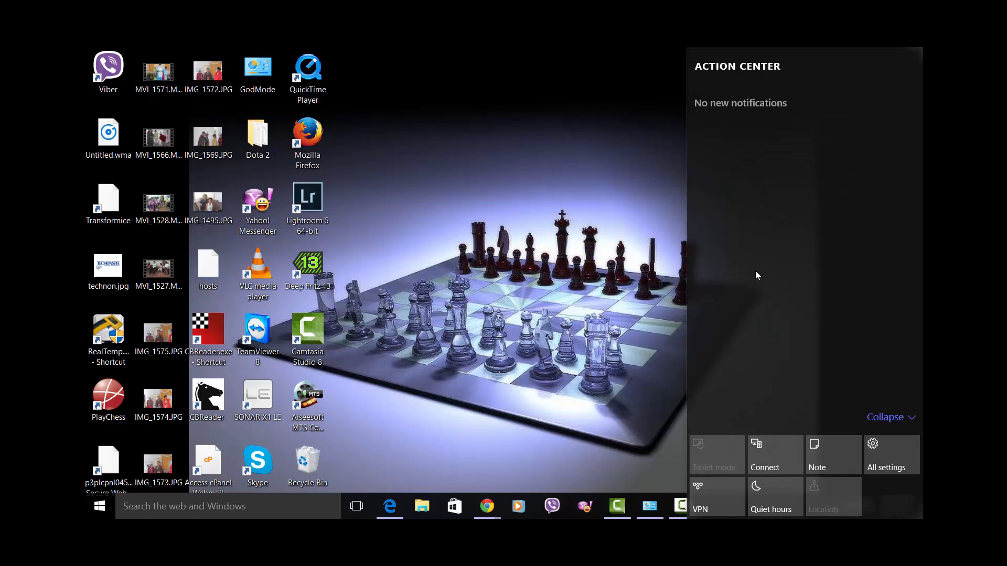
pyautogui.click(579, 272)
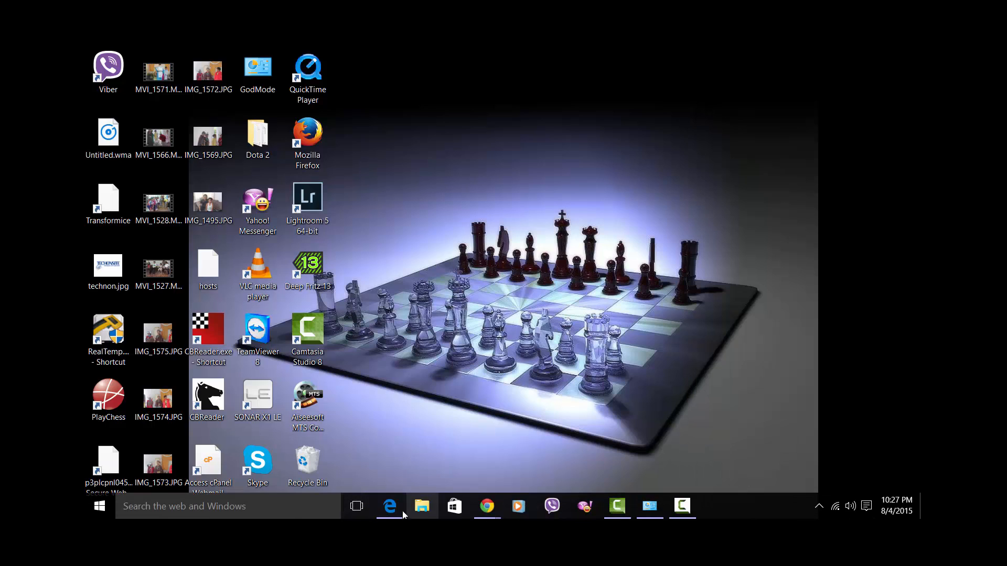
# Step: Switch to Microsoft Edge and show its Start page
pyautogui.click(402, 512)
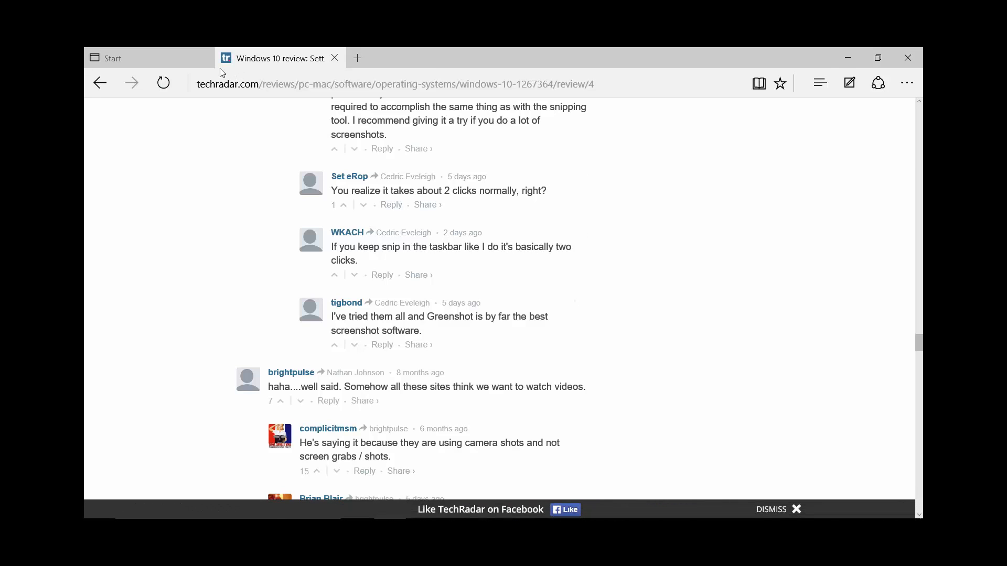
pyautogui.click(171, 58)
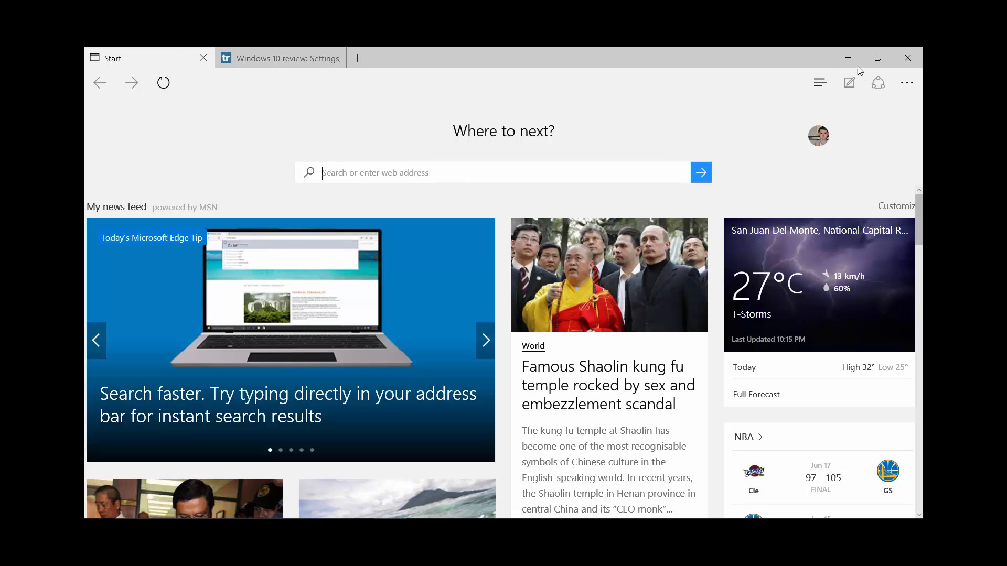
# Step: Minimize the browser and switch to File Explorer, maximized on the Quick access view
pyautogui.click(848, 58)
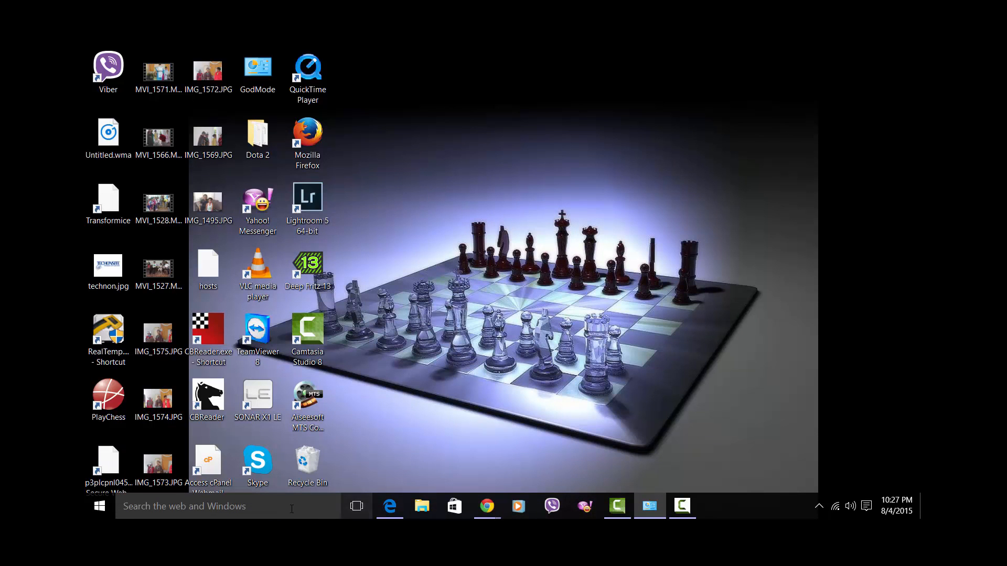
pyautogui.click(422, 509)
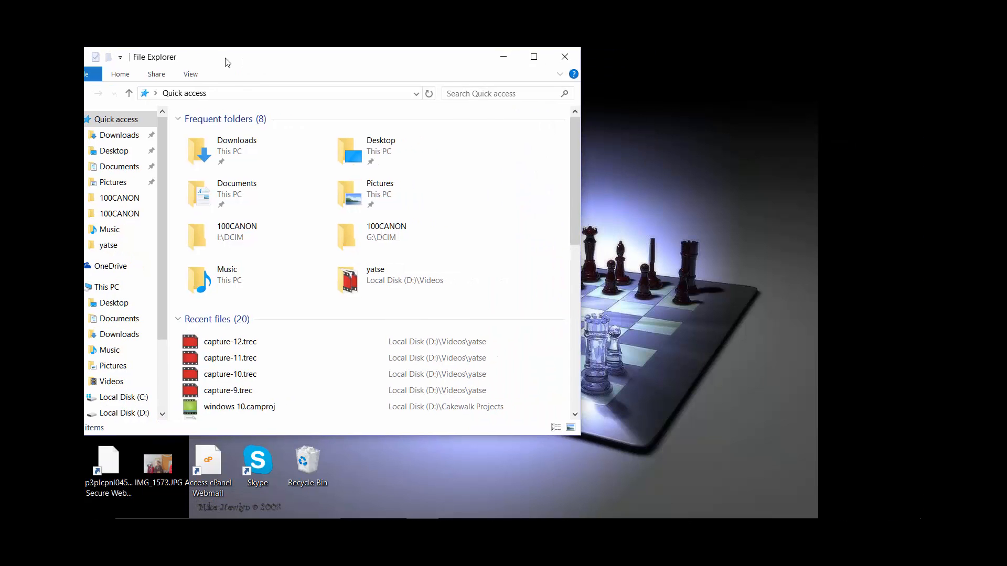
pyautogui.click(586, 96)
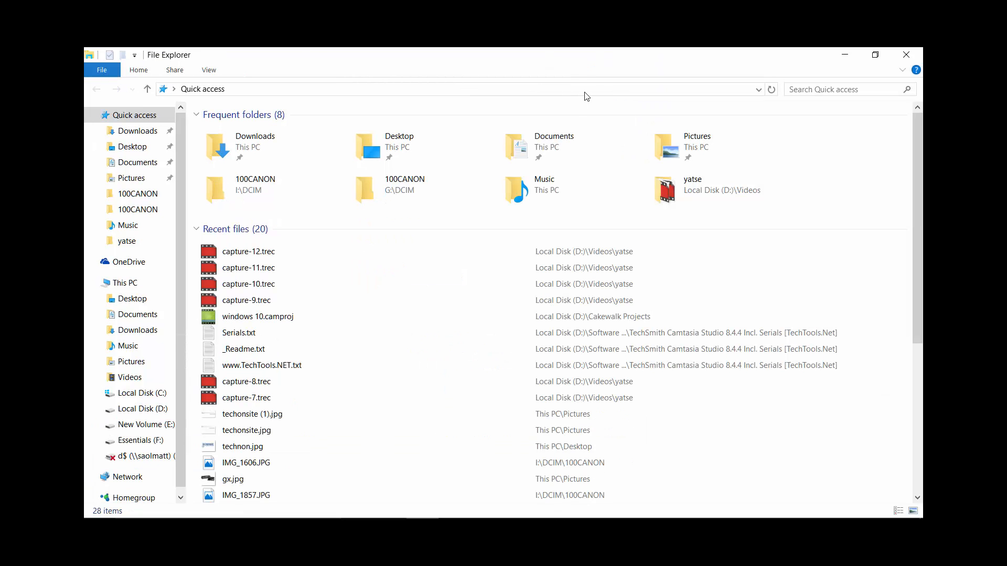
# Step: View the Downloads folder's available actions, the OneDrive subfolders and the recent files, and close File Explorer
pyautogui.rightClick(259, 151)
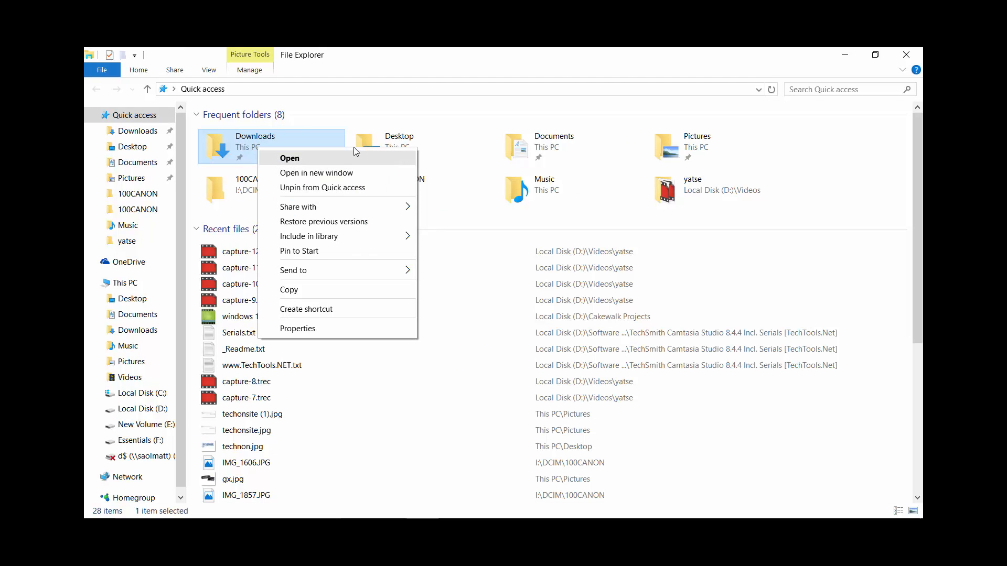
pyautogui.click(461, 290)
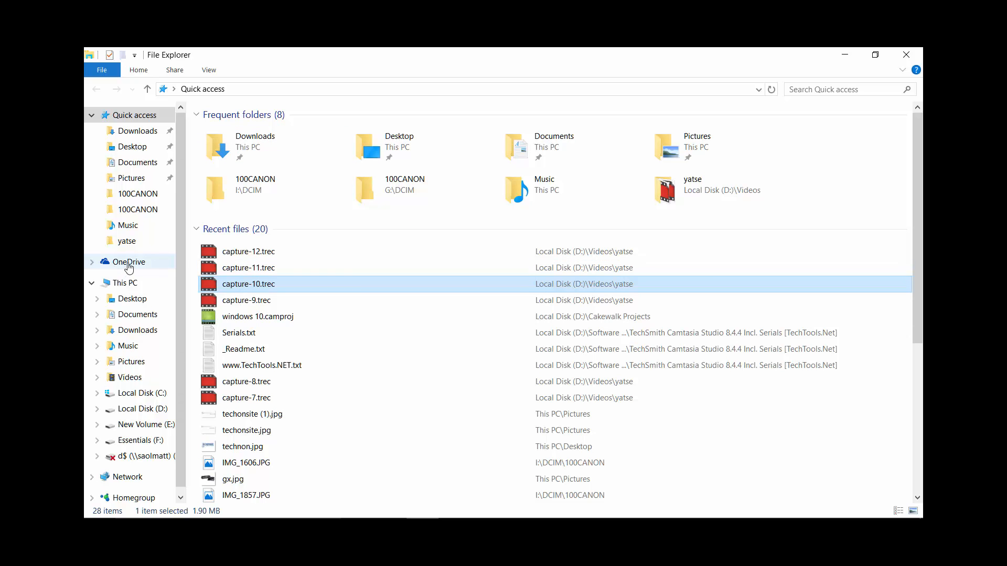
pyautogui.click(92, 263)
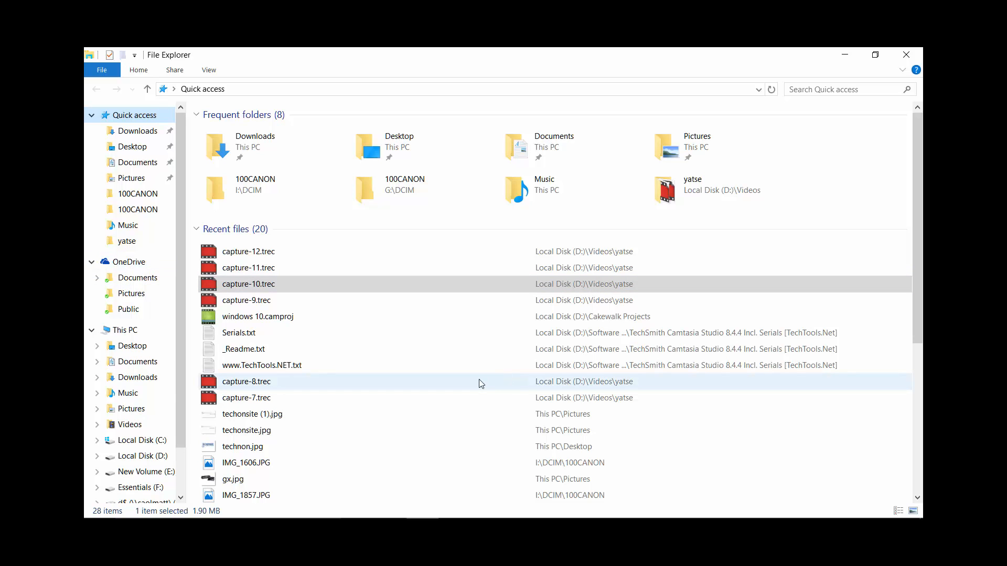
pyautogui.scroll(-2, 481, 383)
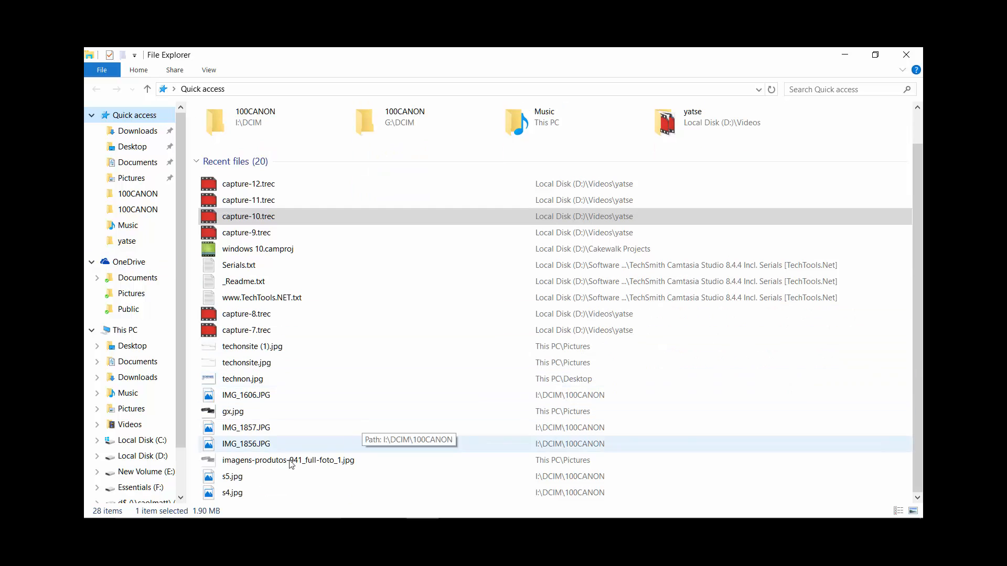
pyautogui.click(904, 52)
# Step: Switch to Windows Settings, view its categories, and show the System display settings
pyautogui.moveTo(851, 517)
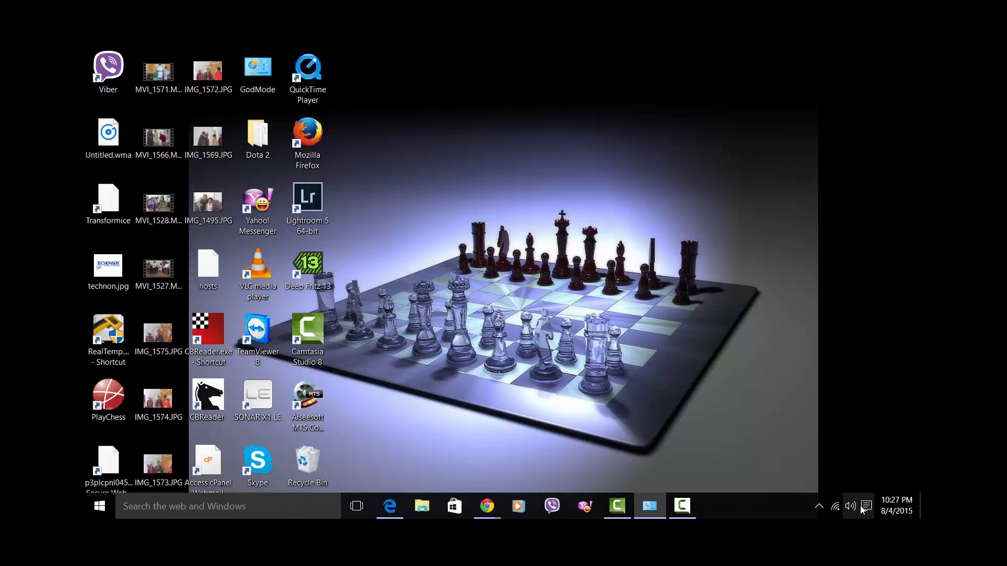
pyautogui.click(99, 506)
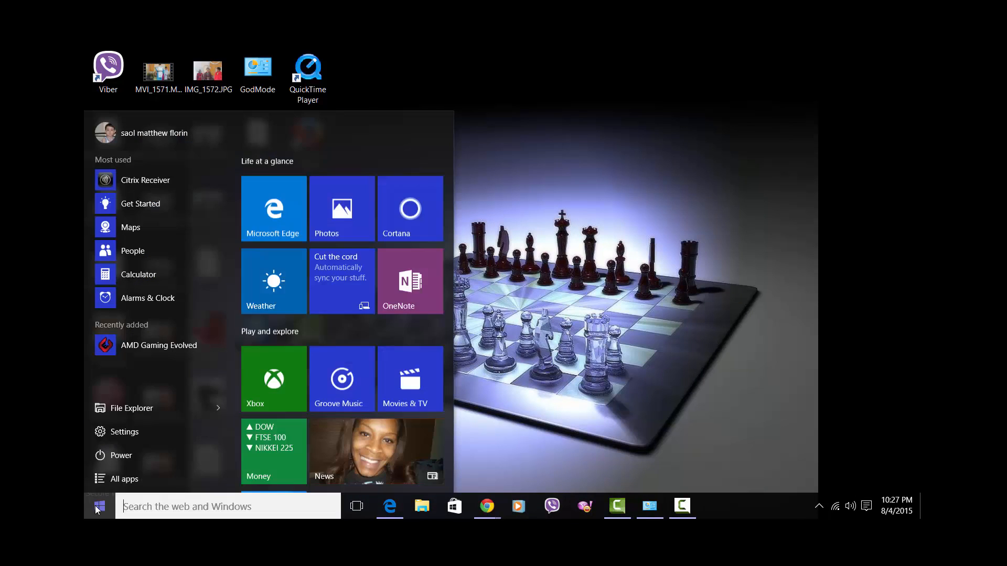
pyautogui.click(117, 436)
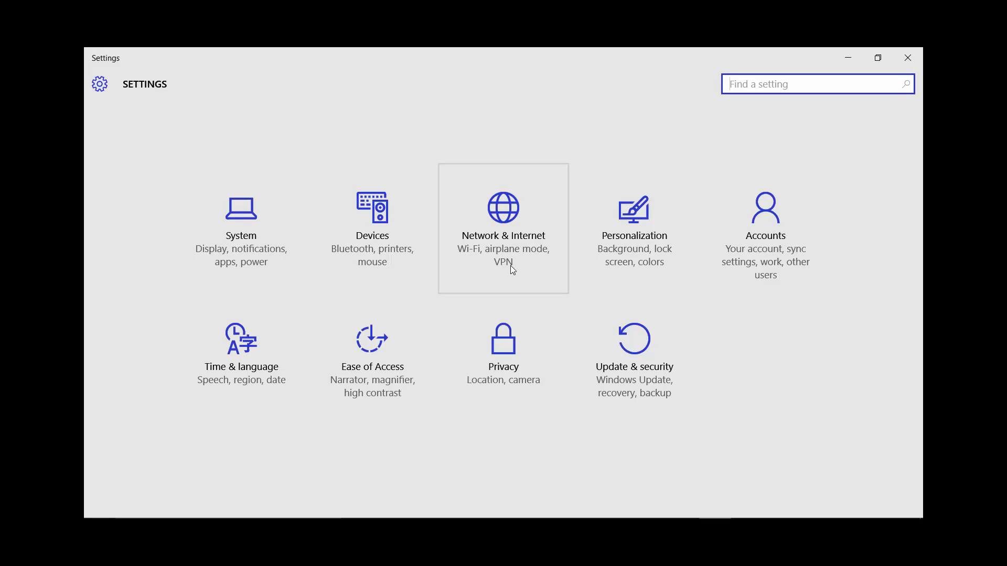
pyautogui.click(845, 427)
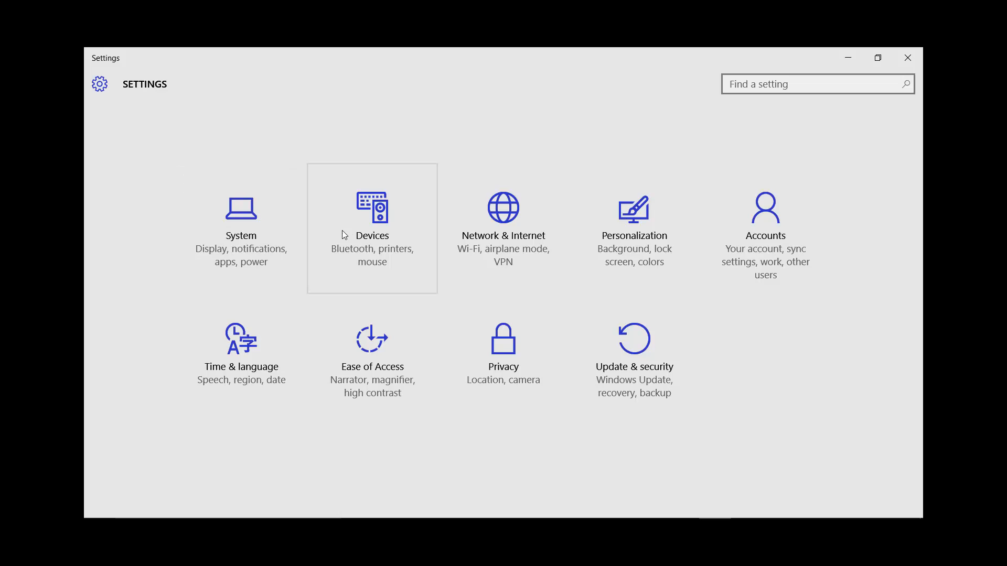
pyautogui.click(252, 237)
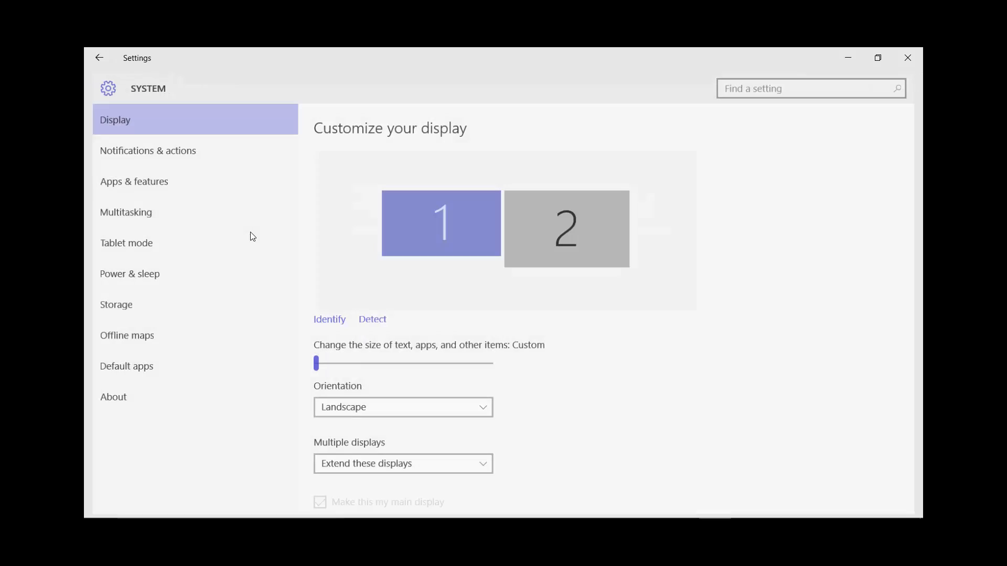